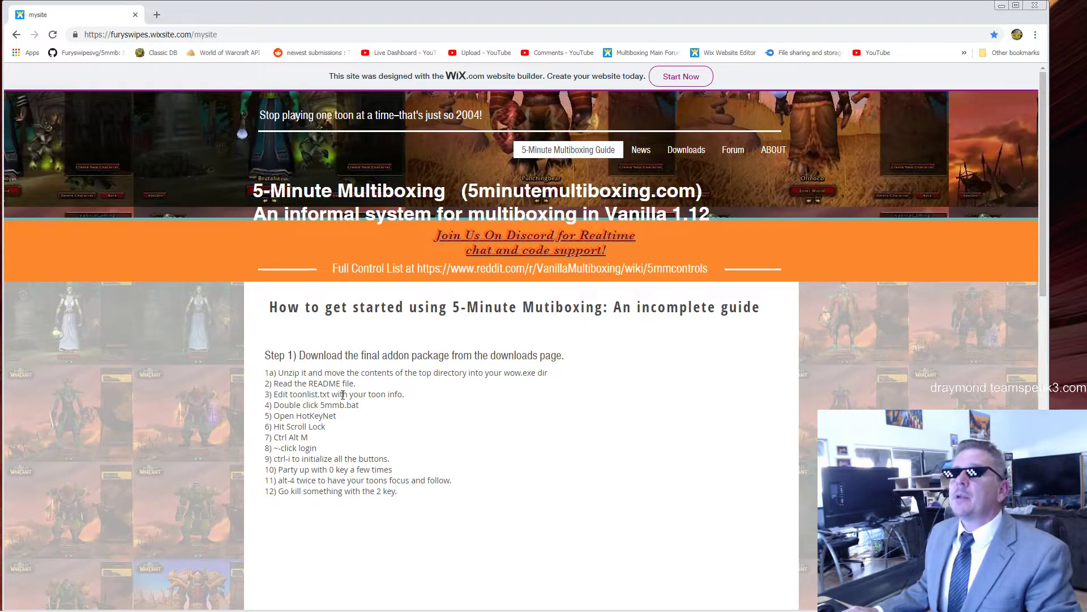
Step: Open the site's Downloads page and find the ADDONS091918 and FULLPACKAGE091918 links
{"action": "left_click", "coordinate": [678, 161]}
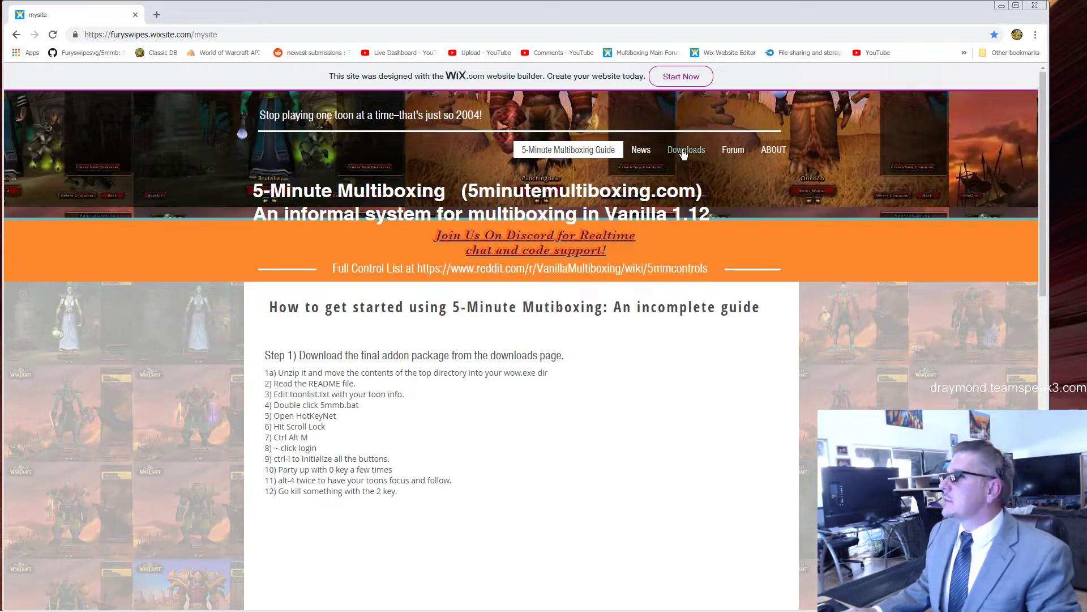
{"action": "scroll", "coordinate": [290, 472], "scroll_direction": "down", "scroll_amount": 4}
{"action": "scroll", "coordinate": [290, 471], "scroll_direction": "down", "scroll_amount": 10}
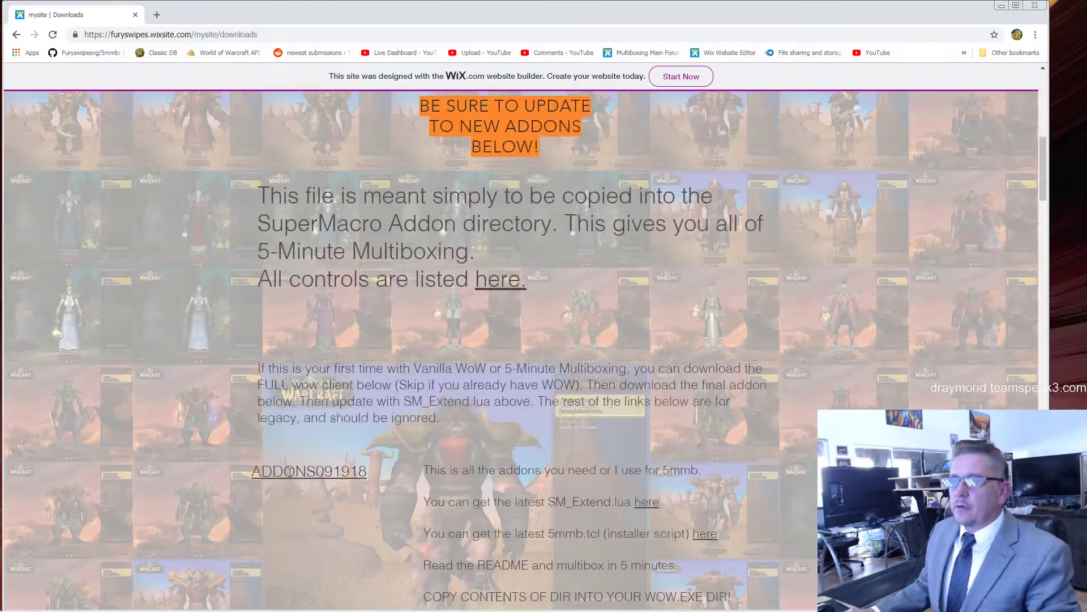
{"action": "scroll", "coordinate": [294, 457], "scroll_direction": "up", "scroll_amount": 1}
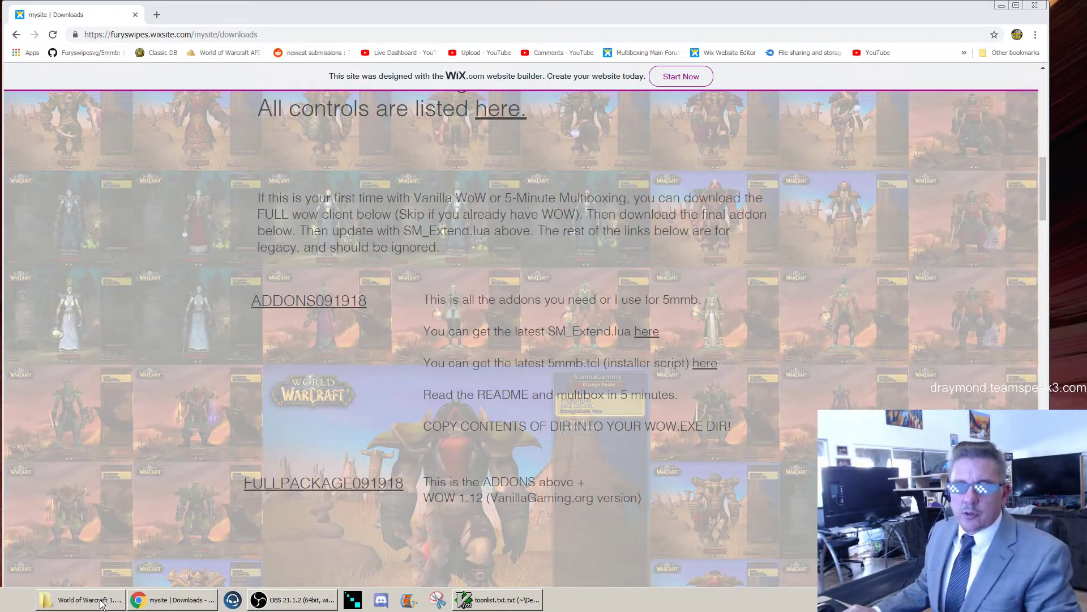
Step: Select toonlist.txt in the game folder and review its accounts, toons and roles in GVim
{"action": "left_click", "coordinate": [102, 604]}
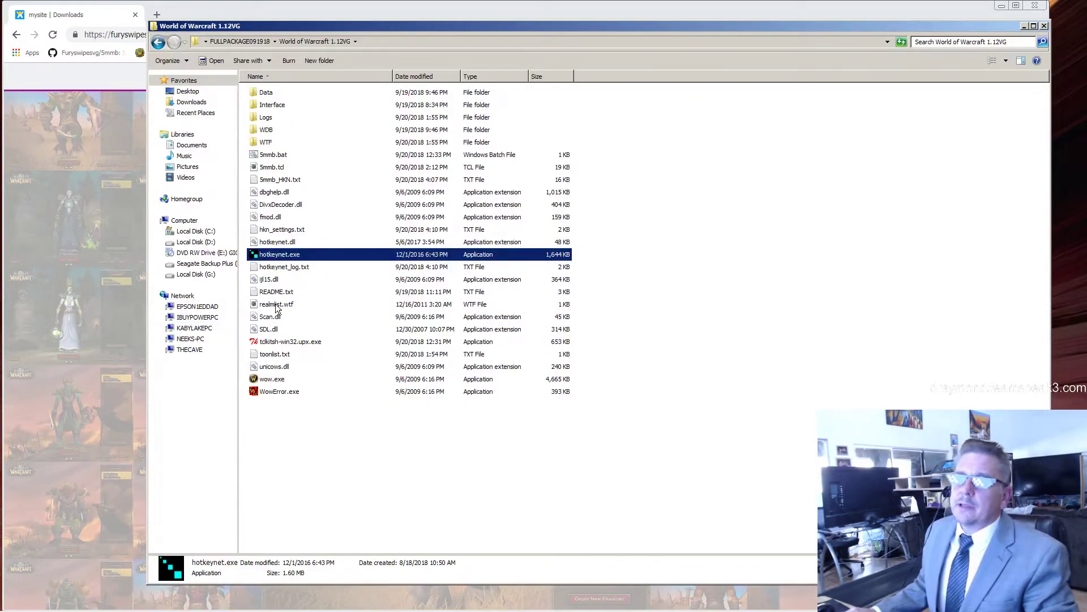
{"action": "left_click", "coordinate": [275, 355]}
{"action": "mouse_move", "coordinate": [583, 609]}
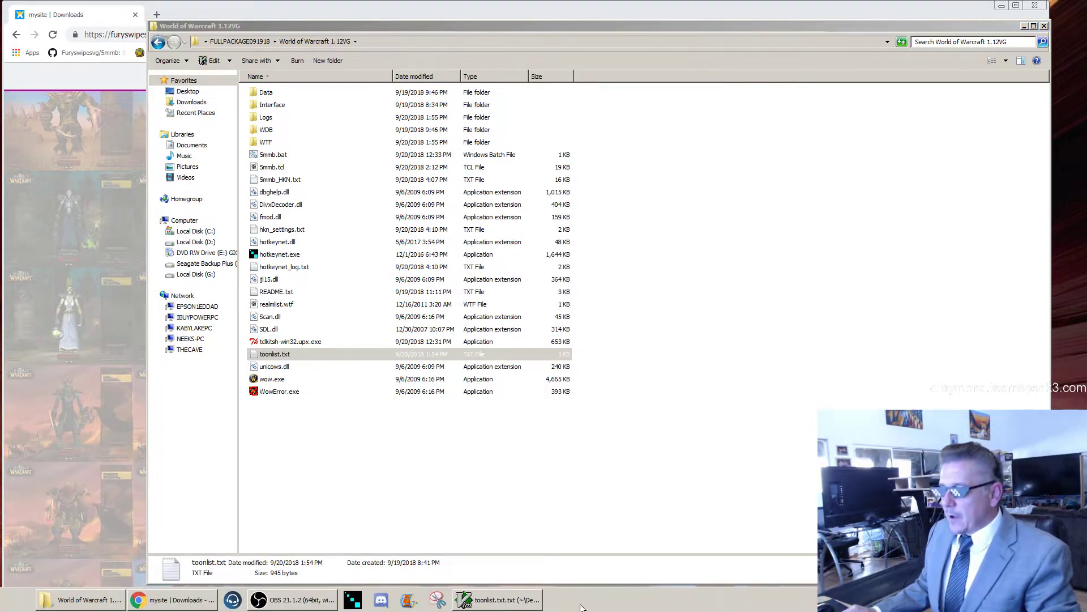
{"action": "left_click", "coordinate": [524, 605]}
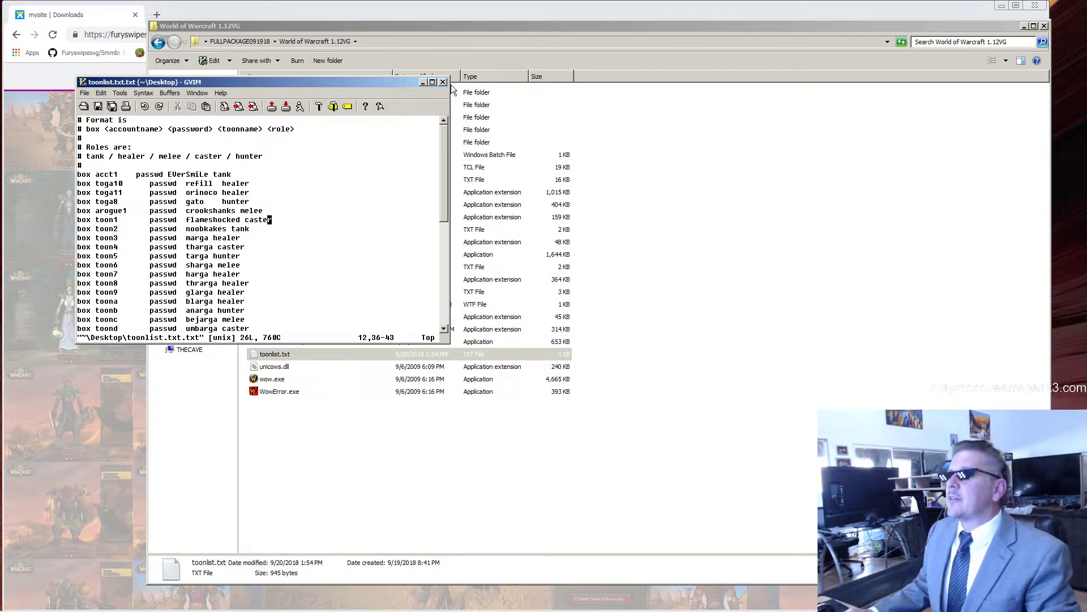
Step: Run 5mmb.bat, allow overwriting 5mmb_HKN.txt and SM_Extend.lua, and decline the German and British keyboard options
{"action": "left_click", "coordinate": [423, 83]}
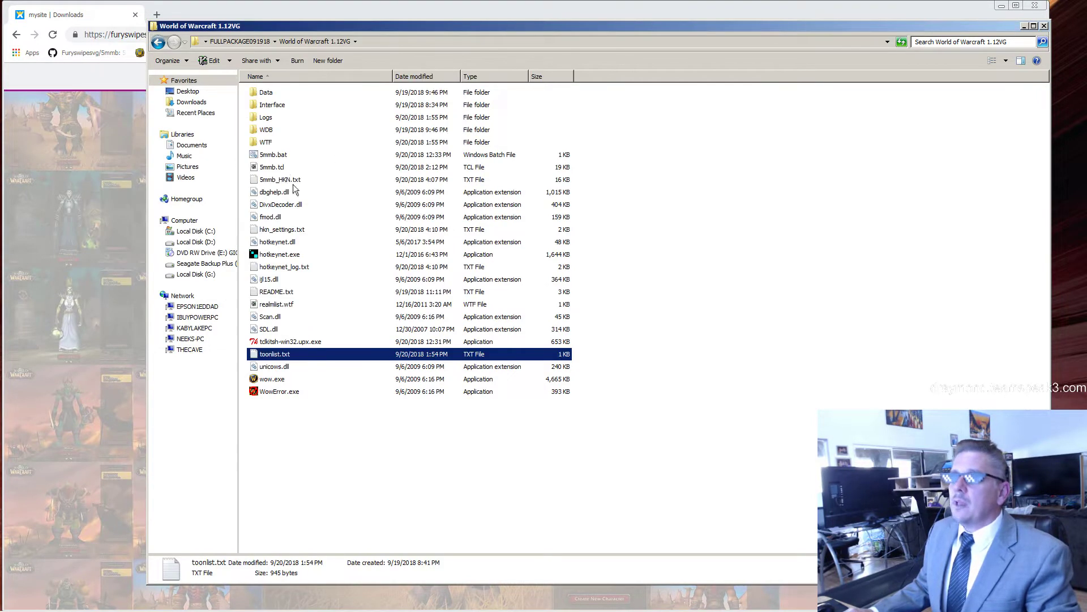
{"action": "double_click", "coordinate": [267, 155]}
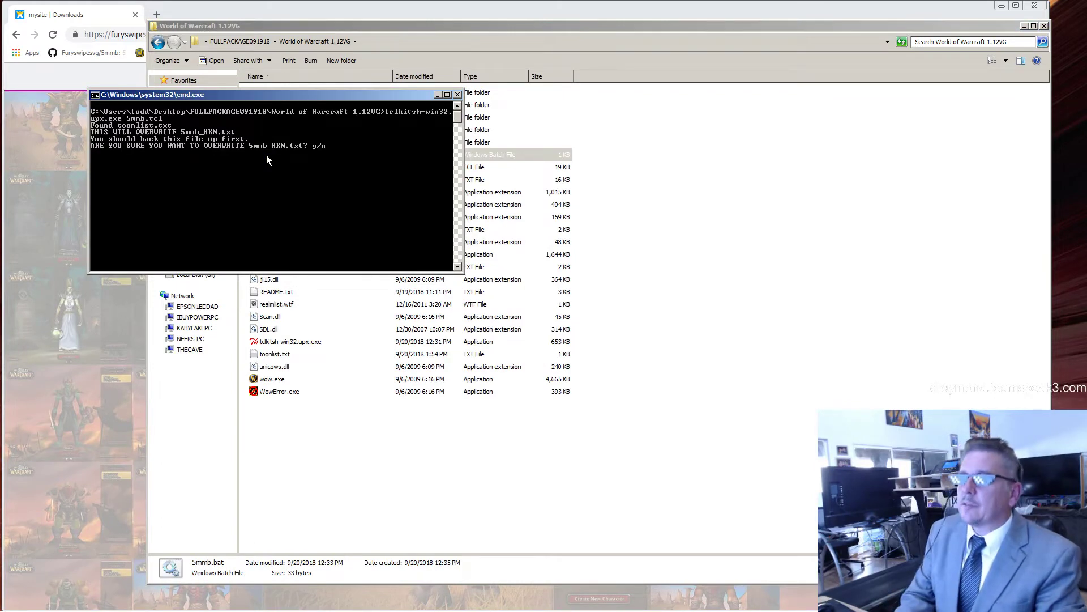
{"action": "type", "text": "y"}
{"action": "key", "text": "Return"}
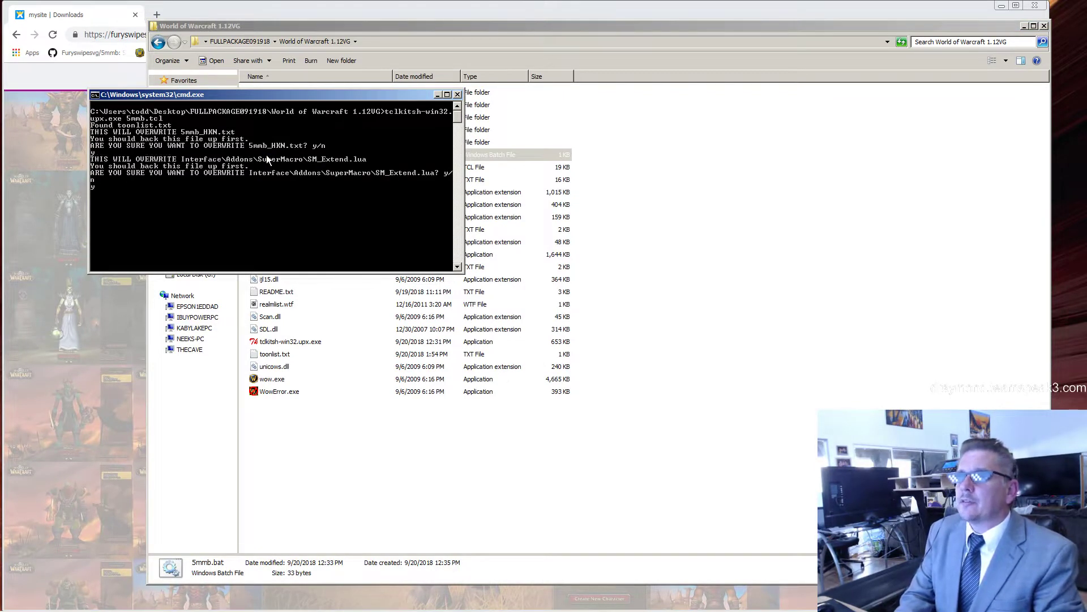
{"action": "type", "text": "y"}
{"action": "key", "text": "Return"}
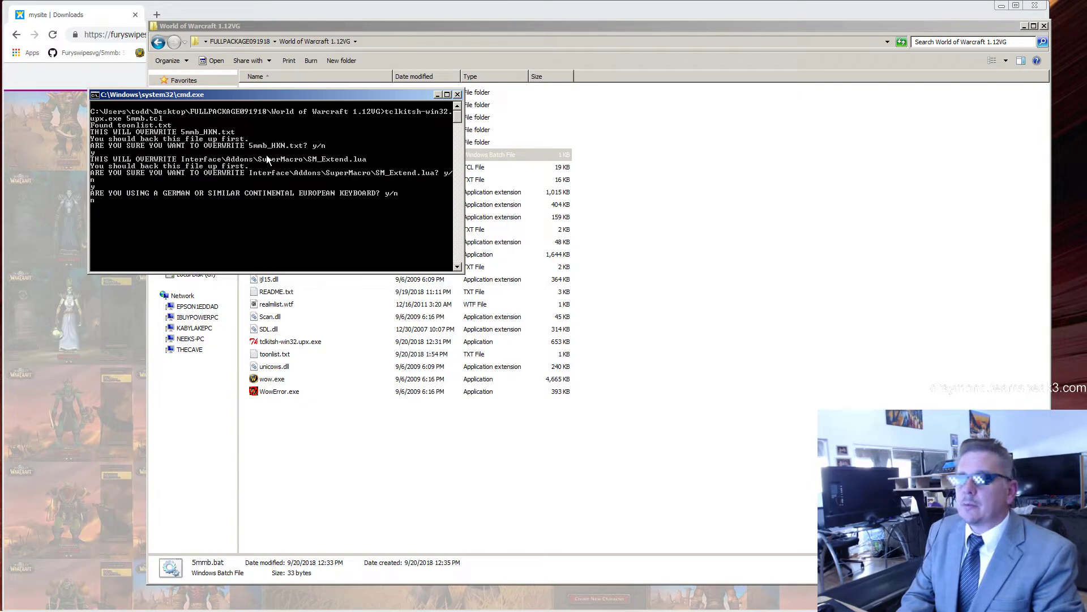
{"action": "type", "text": "n"}
{"action": "key", "text": "Return"}
{"action": "key", "text": "Return"}
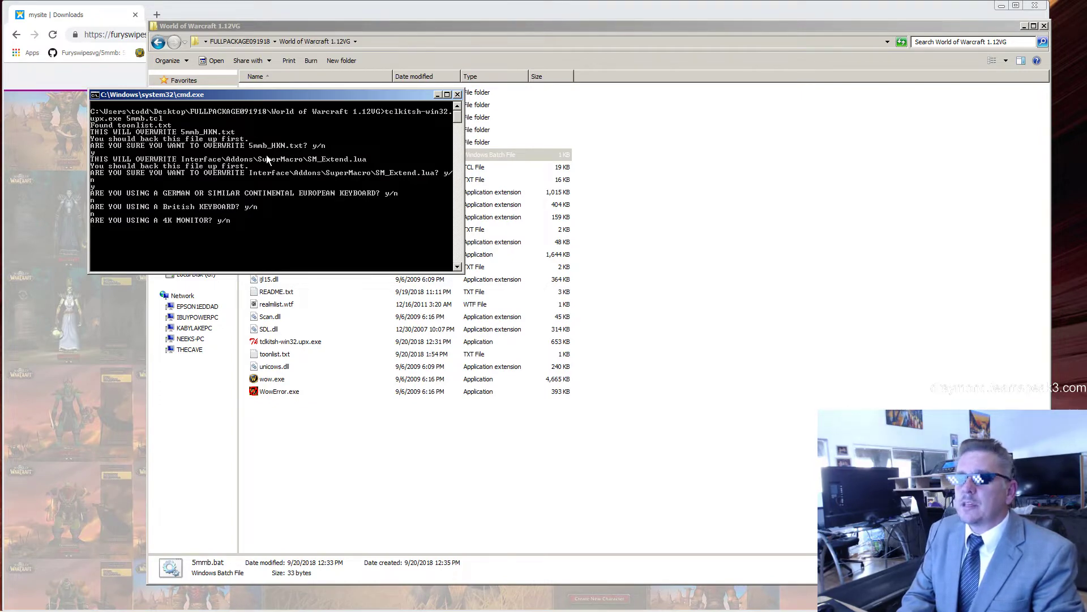
{"action": "type", "text": "n"}
{"action": "key", "text": "Return"}
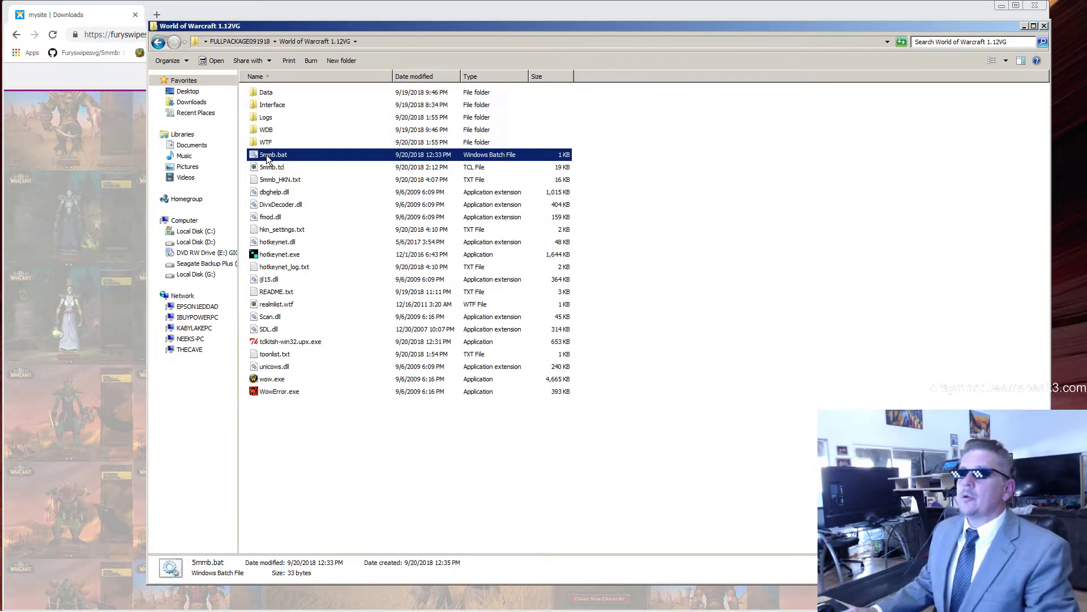
Step: Load 5mmb_HKN.txt into HotkeyNet and fire Ctrl+Alt+M to launch the game clients
{"action": "double_click", "coordinate": [270, 252]}
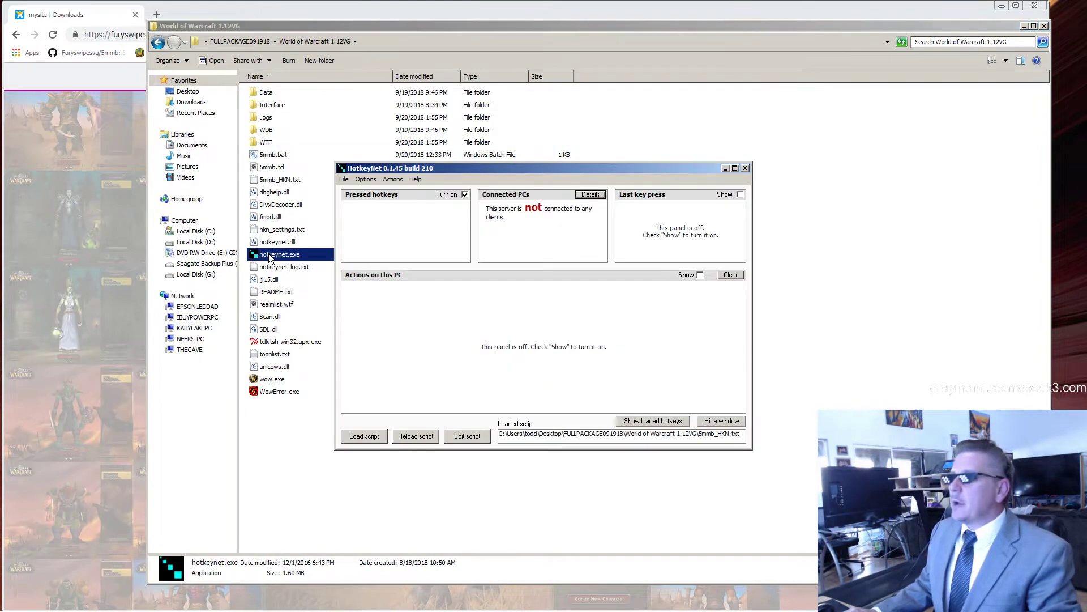
{"action": "left_click", "coordinate": [368, 437]}
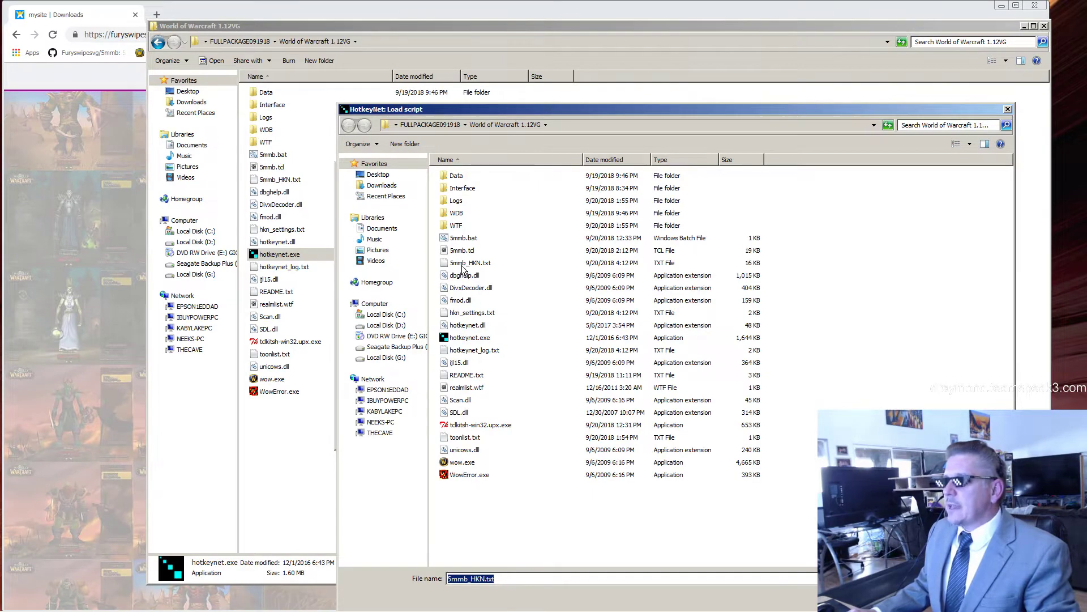
{"action": "left_click", "coordinate": [462, 265]}
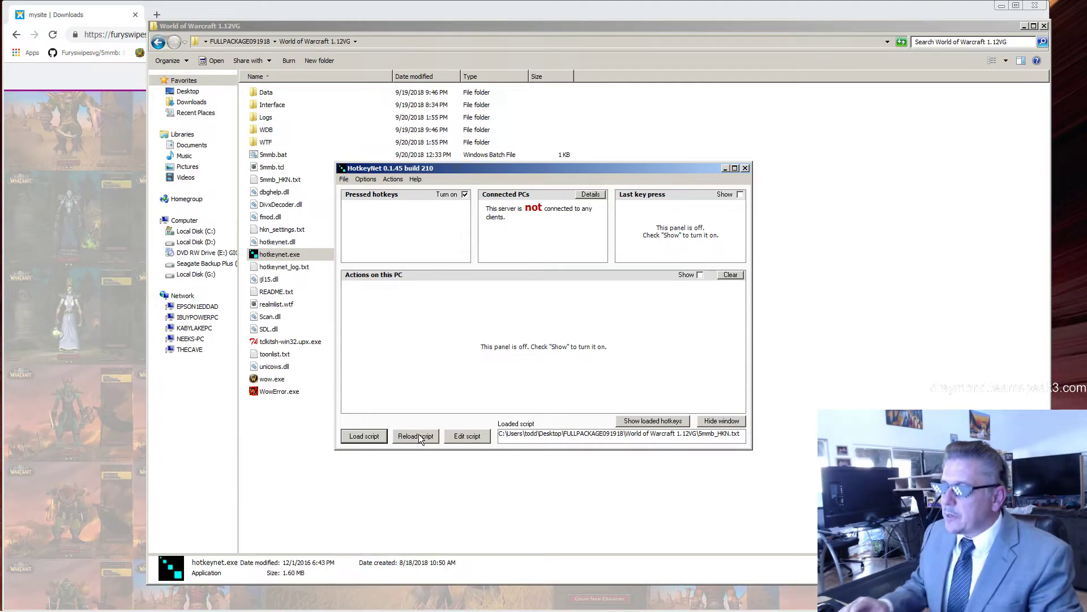
{"action": "key", "text": "ctrl+alt+m"}
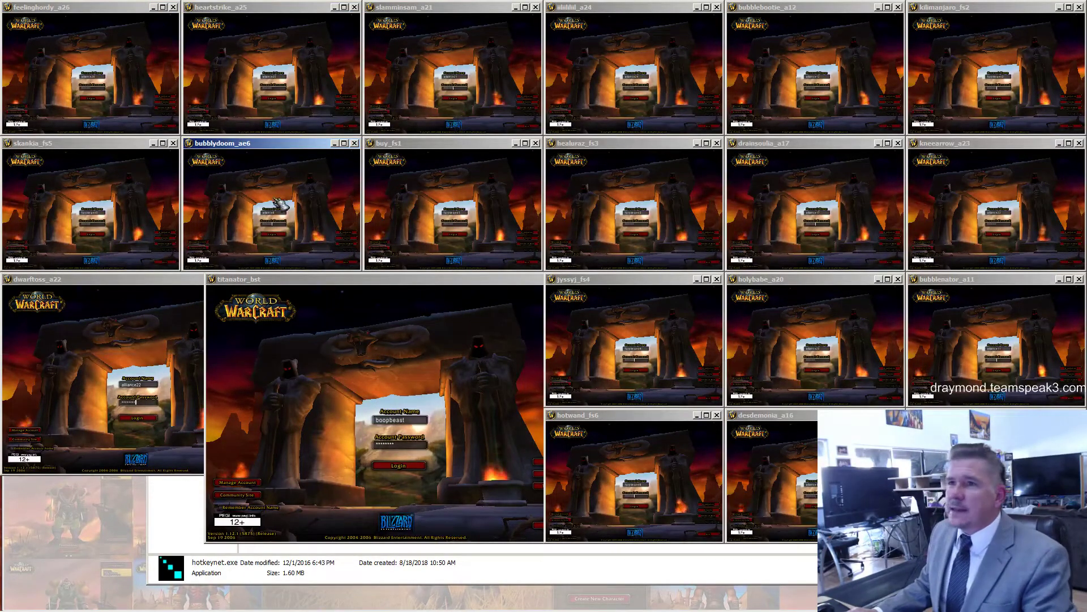
Step: Submit the logins, close the client stuck on the error screen, then focus a follower window
{"action": "left_click", "coordinate": [277, 235]}
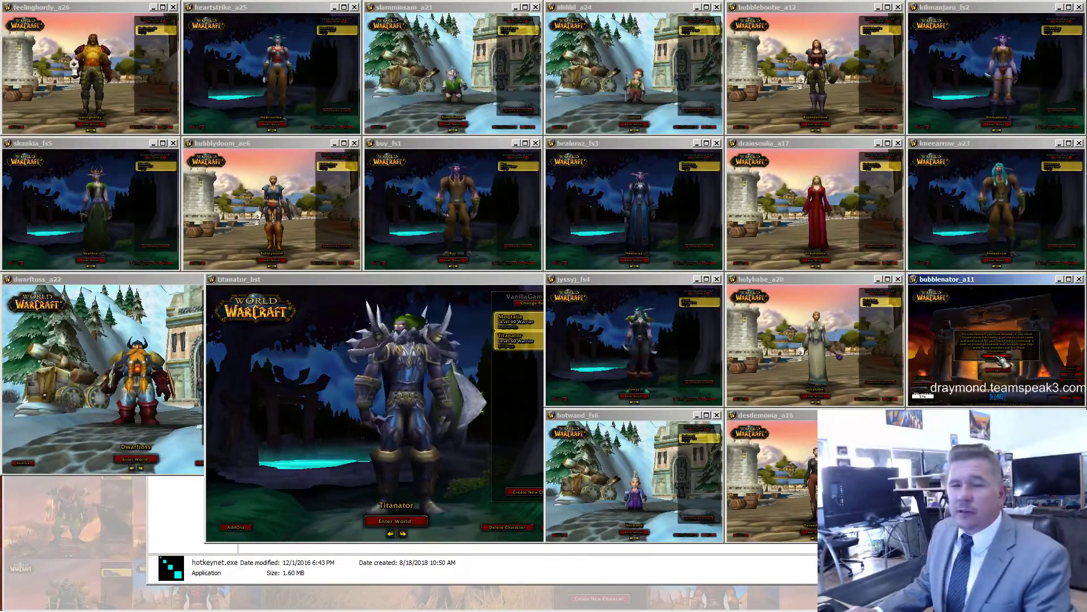
{"action": "left_click", "coordinate": [1079, 279]}
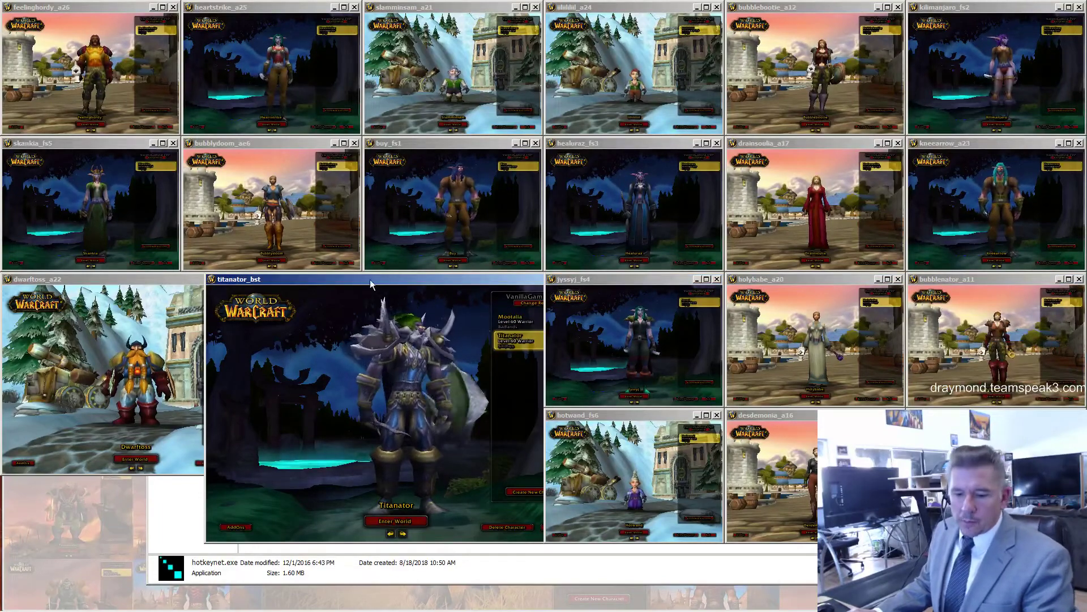
{"action": "left_click", "coordinate": [286, 266]}
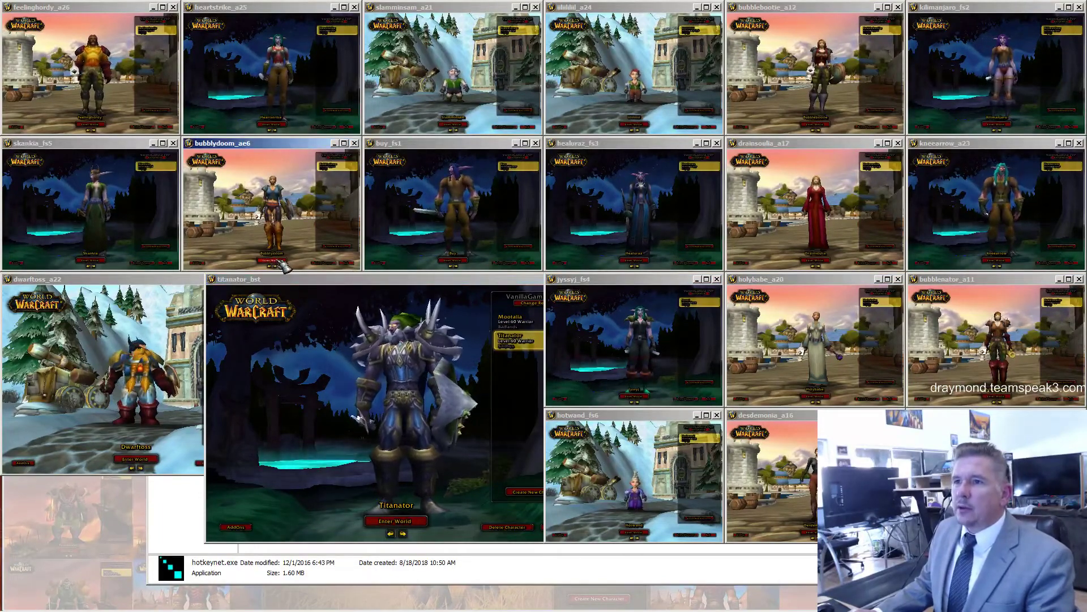
Step: Enter the world on every client at Cenarion Hold in Silithus
{"action": "left_click", "coordinate": [283, 265]}
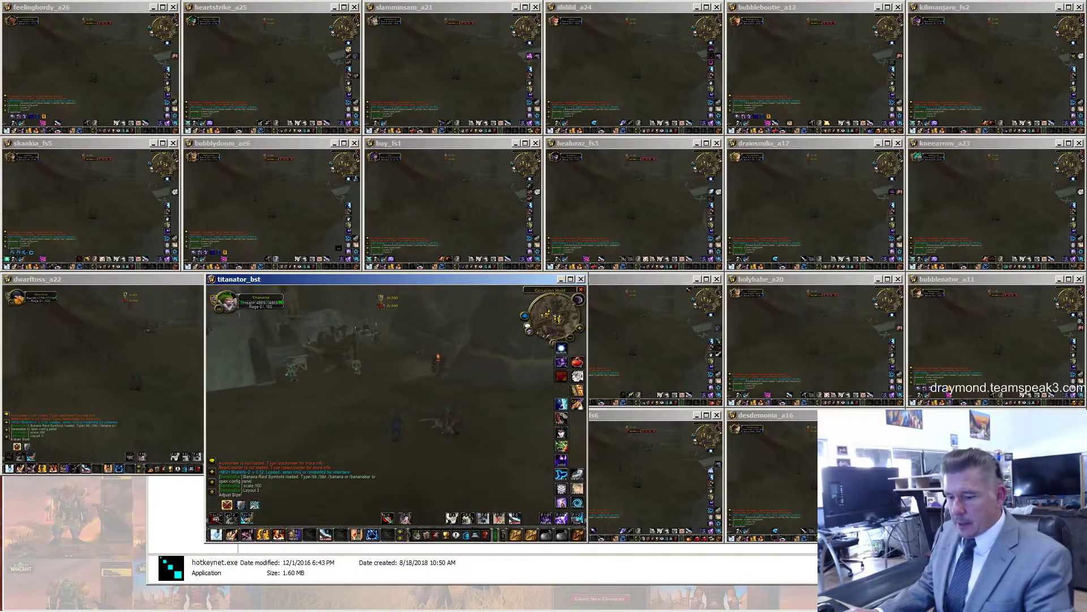
Step: Invite all characters with F12 and check membership on the Raid roster
{"action": "scroll", "coordinate": [416, 425], "scroll_direction": "down", "scroll_amount": 3}
{"action": "key", "text": "F12"}
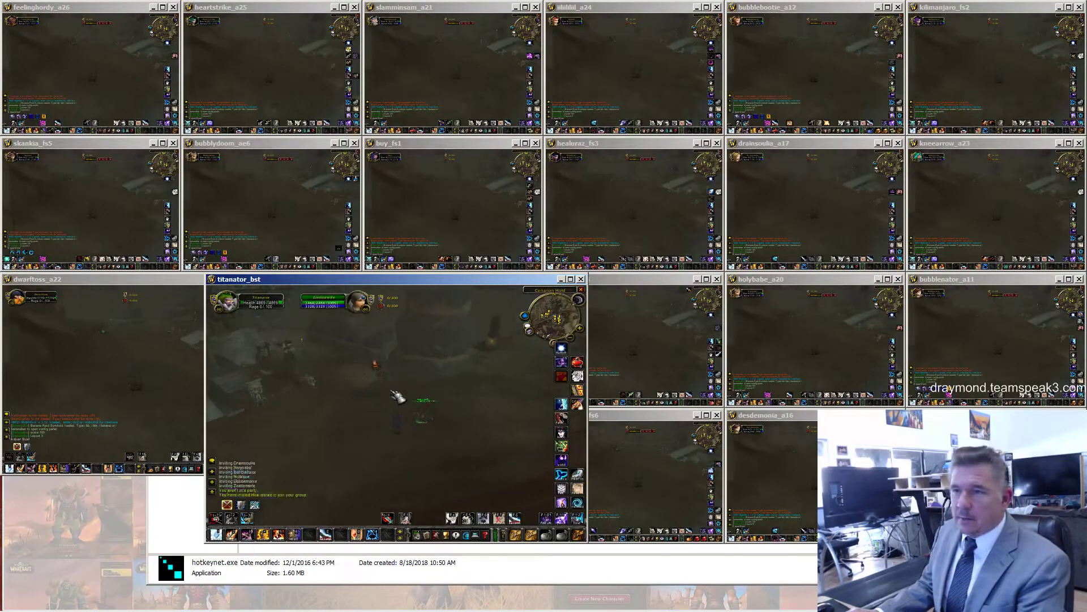
{"action": "key", "text": "F12"}
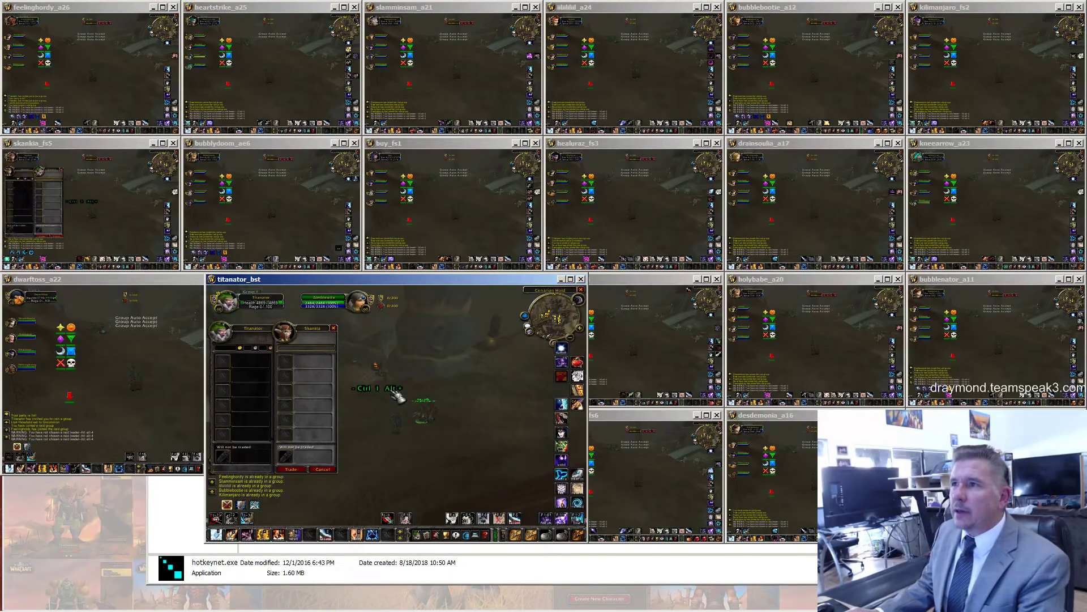
{"action": "key", "text": "o"}
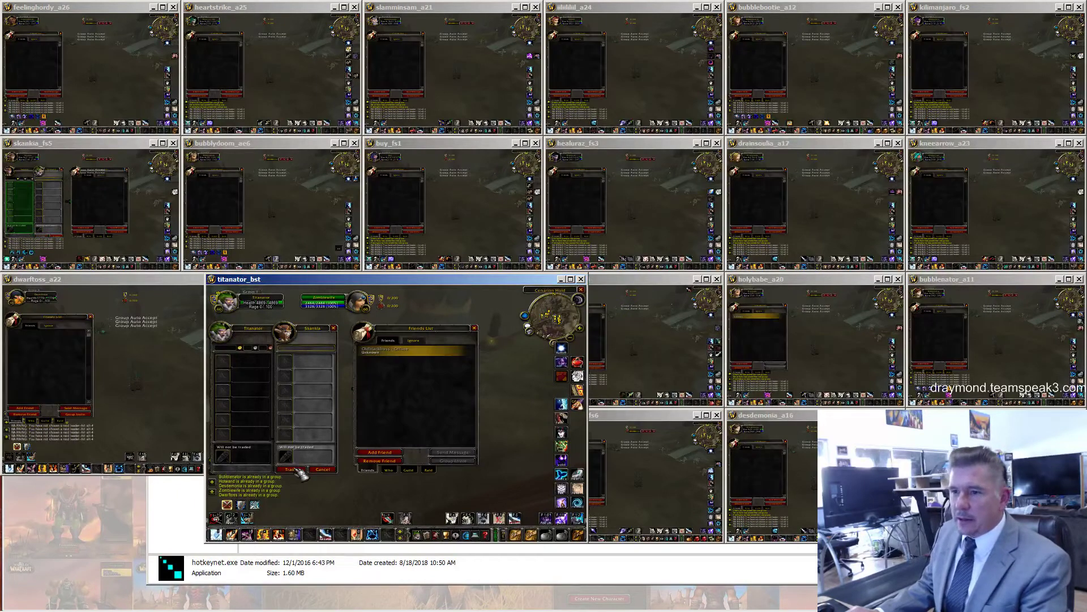
{"action": "left_click", "coordinate": [428, 470]}
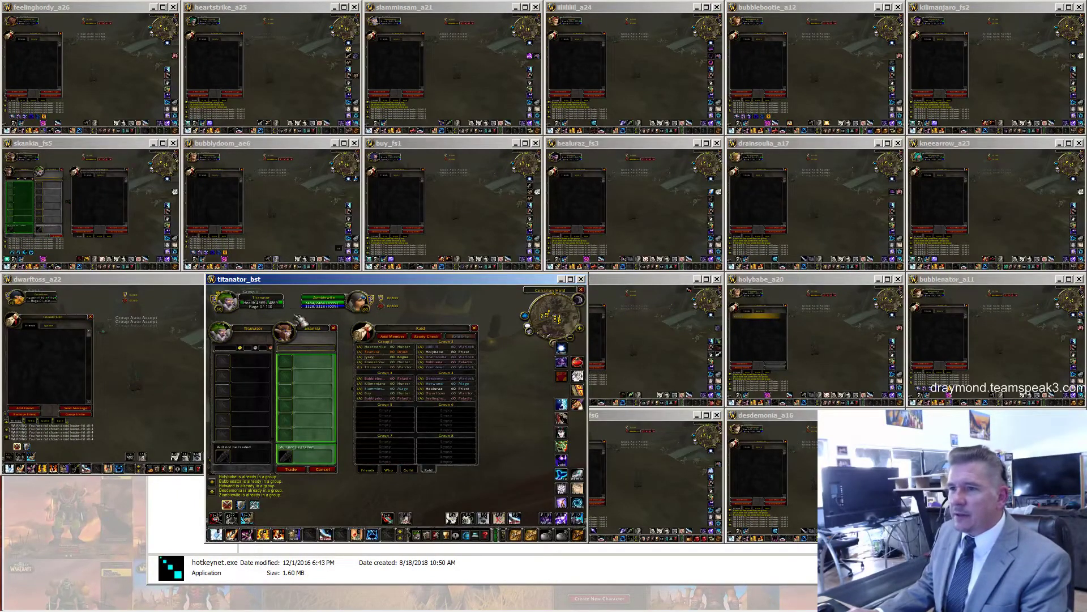
Step: Cancel the stray trade, close the roster, and have the followers trail the leader
{"action": "left_click", "coordinate": [333, 329]}
{"action": "left_click", "coordinate": [329, 328]}
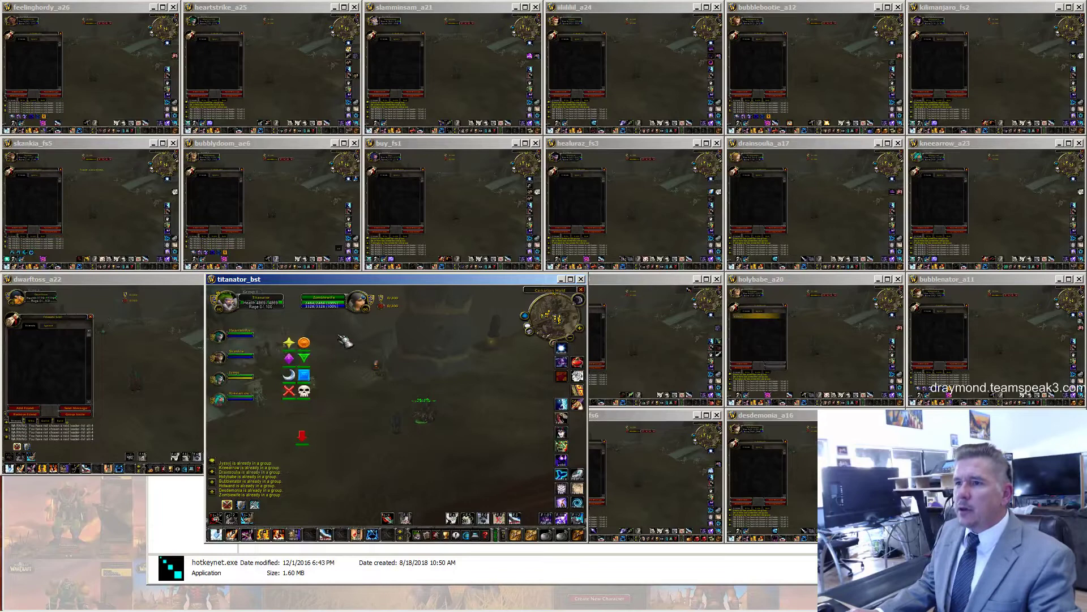
{"action": "key", "text": "w"}
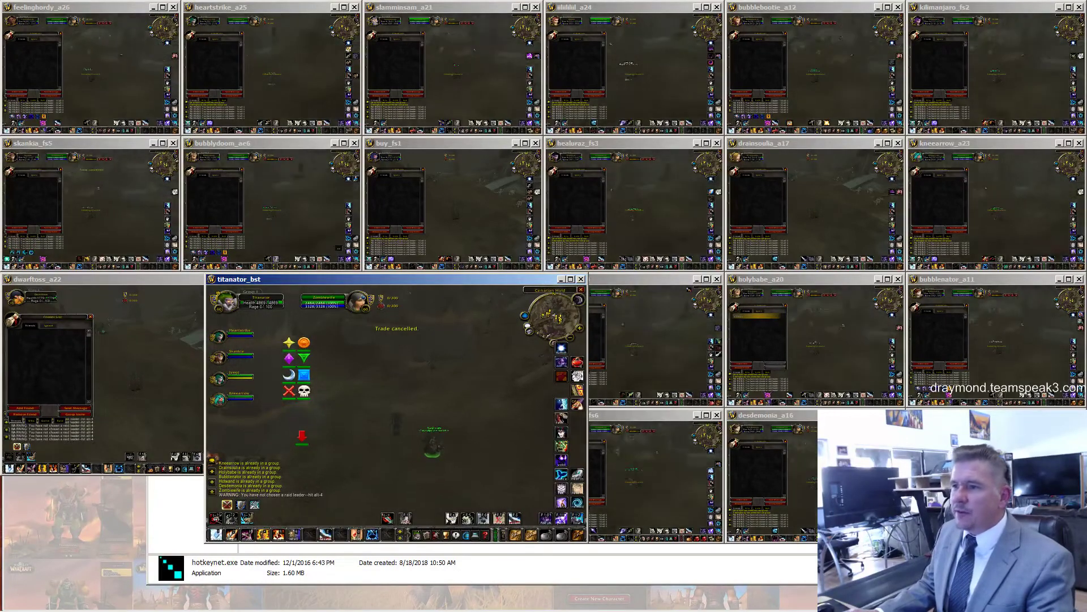
{"action": "key", "text": "w"}
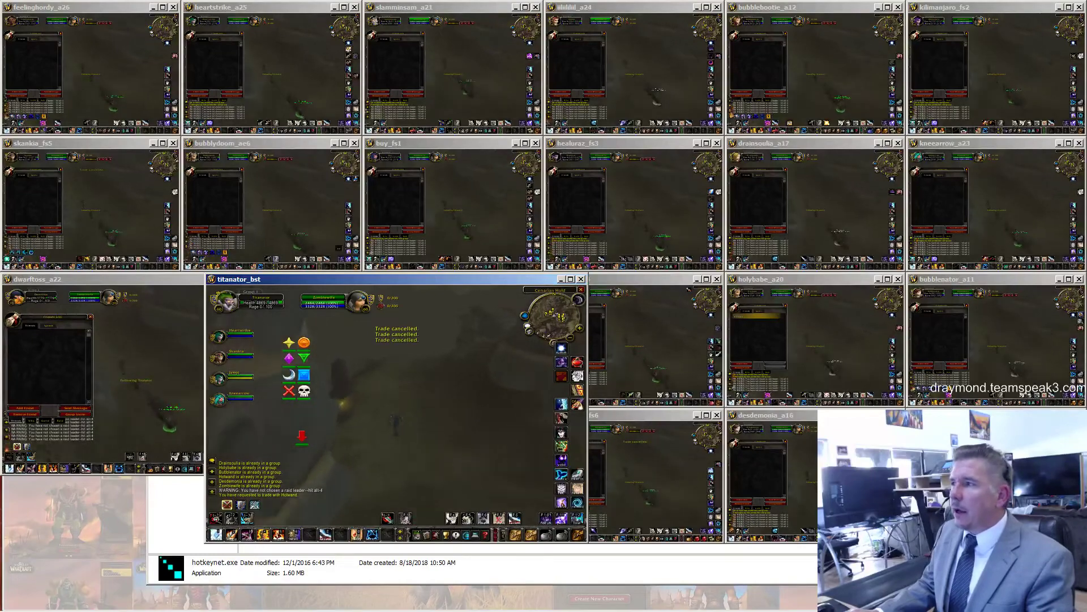
Step: Run the raid to the Hive'Ashi Stinger and have everyone attack it with the 2 hotkey
{"action": "key", "text": "m"}
{"action": "key", "text": "m"}
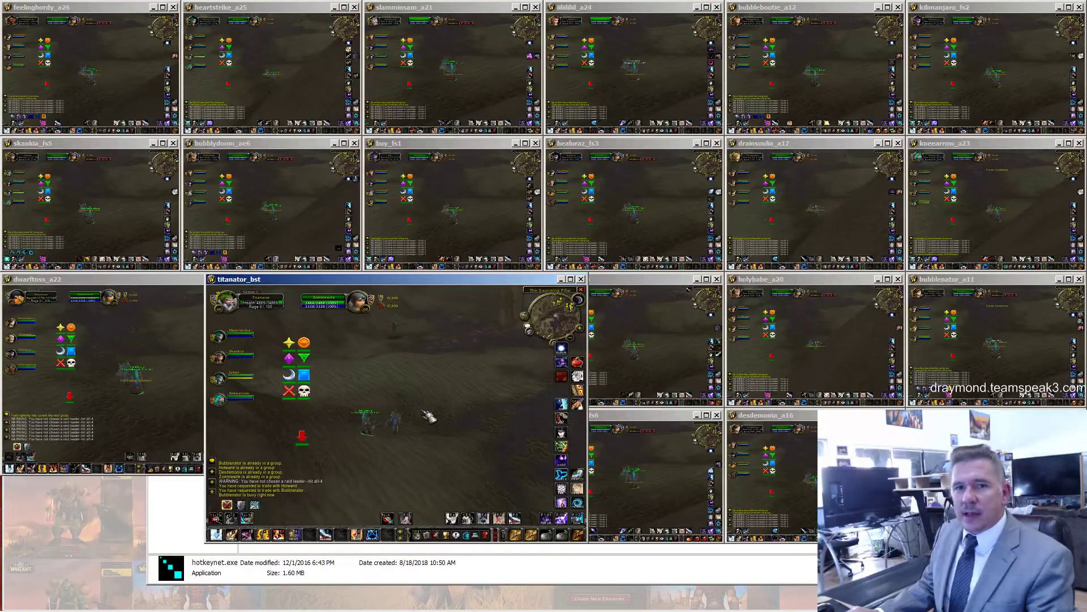
{"action": "key", "text": "w"}
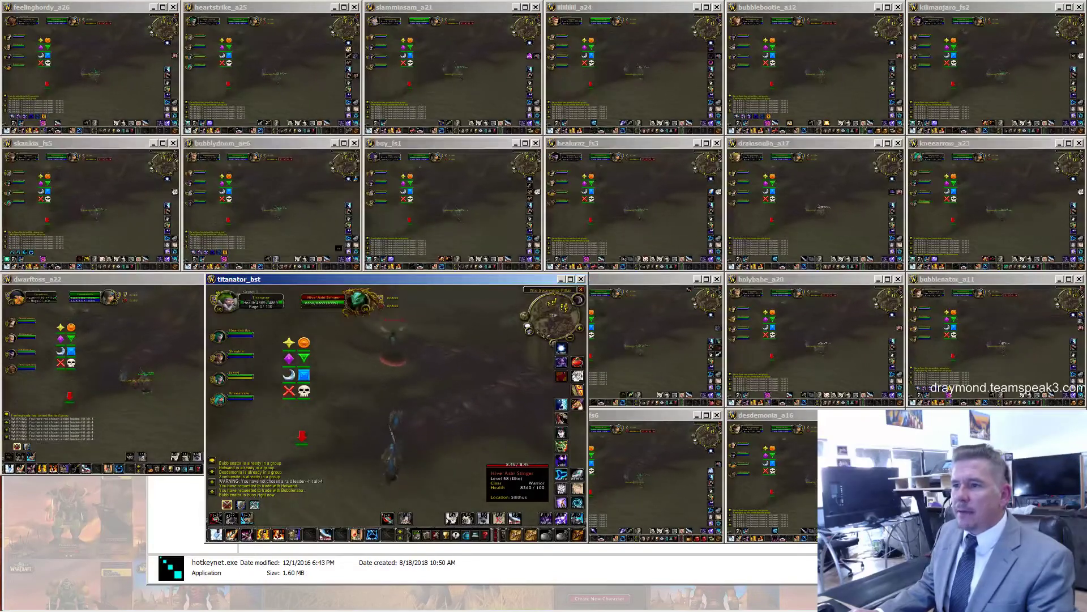
{"action": "key", "text": "2"}
{"action": "key", "text": "2"}
{"action": "key", "text": "2"}
{"action": "key", "text": "2"}
{"action": "key", "text": "2"}
{"action": "key", "text": "2"}
{"action": "key", "text": "2"}
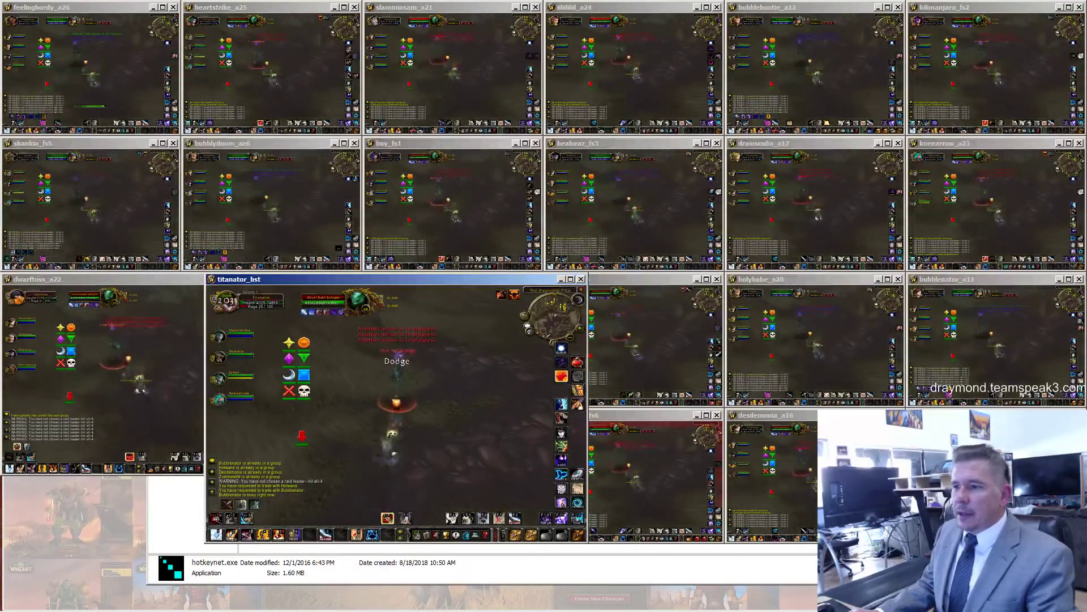
{"action": "key", "text": "2"}
{"action": "key", "text": "2"}
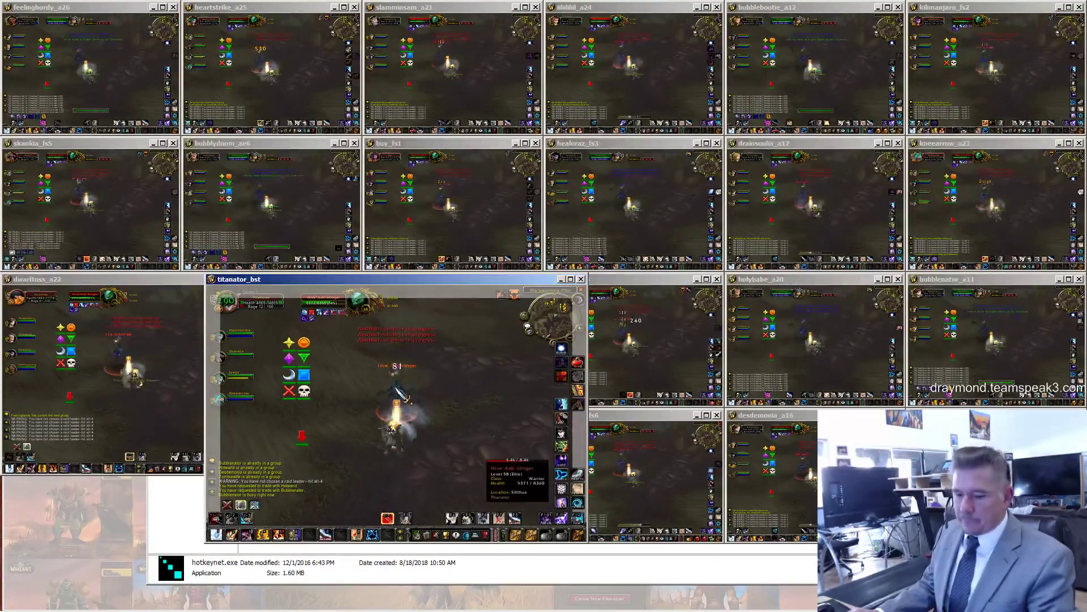
{"action": "key", "text": "2"}
{"action": "key", "text": "2"}
{"action": "key", "text": "2"}
{"action": "left_click_drag", "start_coordinate": [396, 389], "coordinate": [435, 391]}
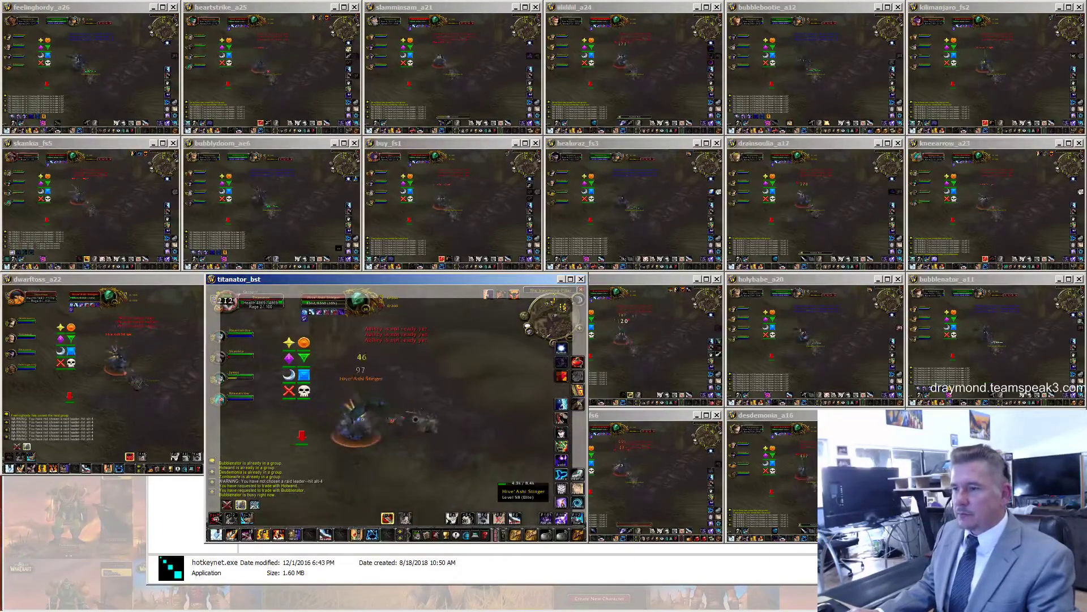